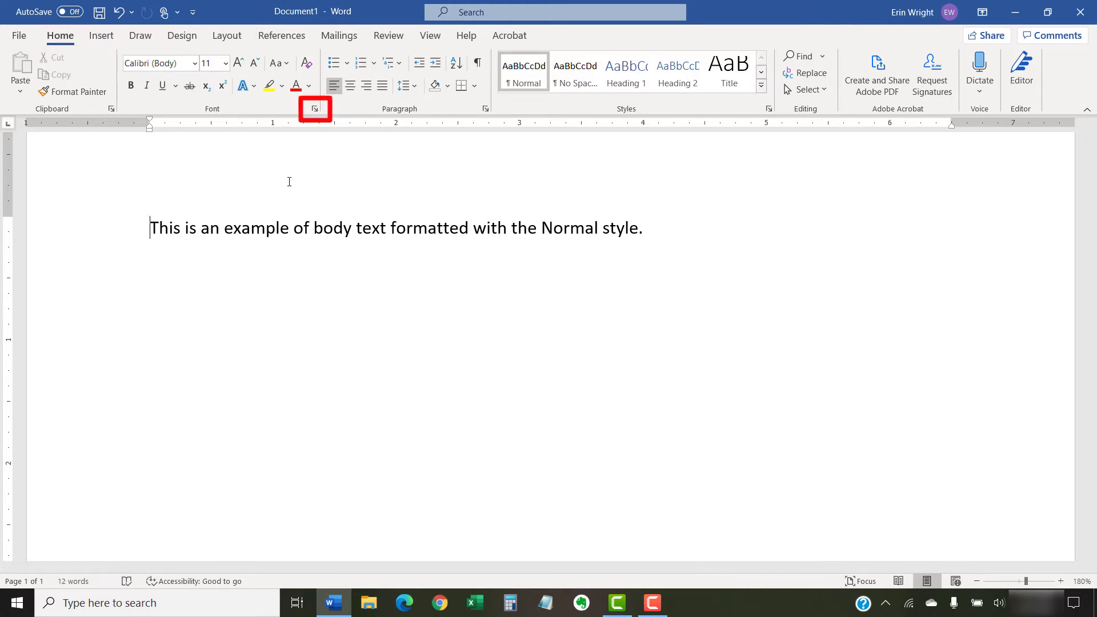
In the Font dialog, choose Adobe Garamond Pro, size 14, and red font colour.
{"action": "left_click", "coordinate": [315, 110]}
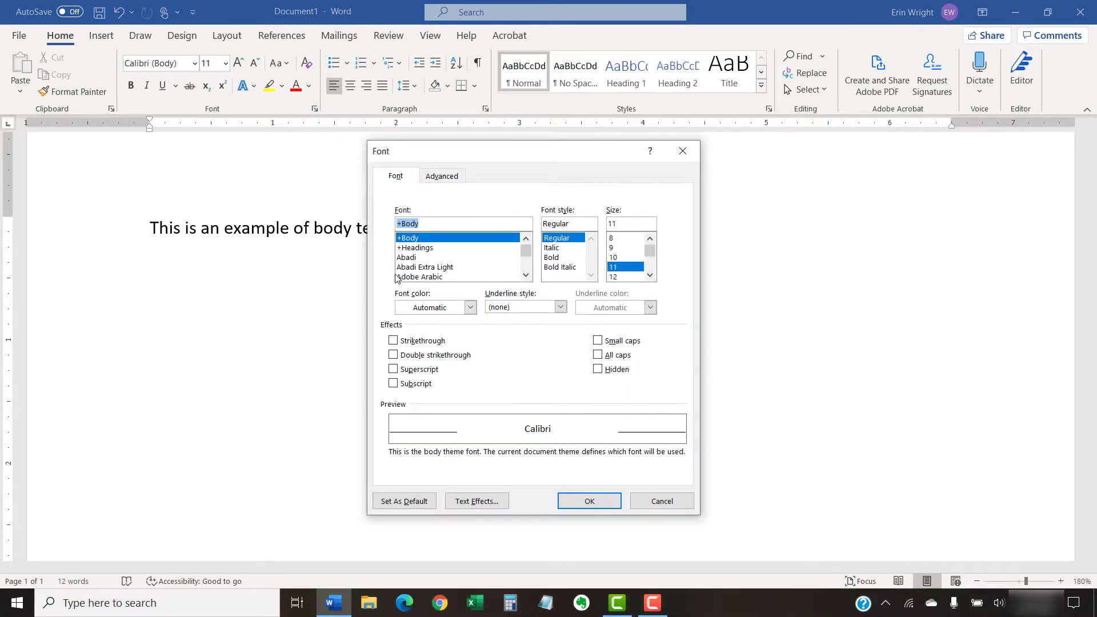
{"action": "left_click", "coordinate": [526, 276]}
{"action": "left_click", "coordinate": [525, 275]}
{"action": "left_click", "coordinate": [525, 275]}
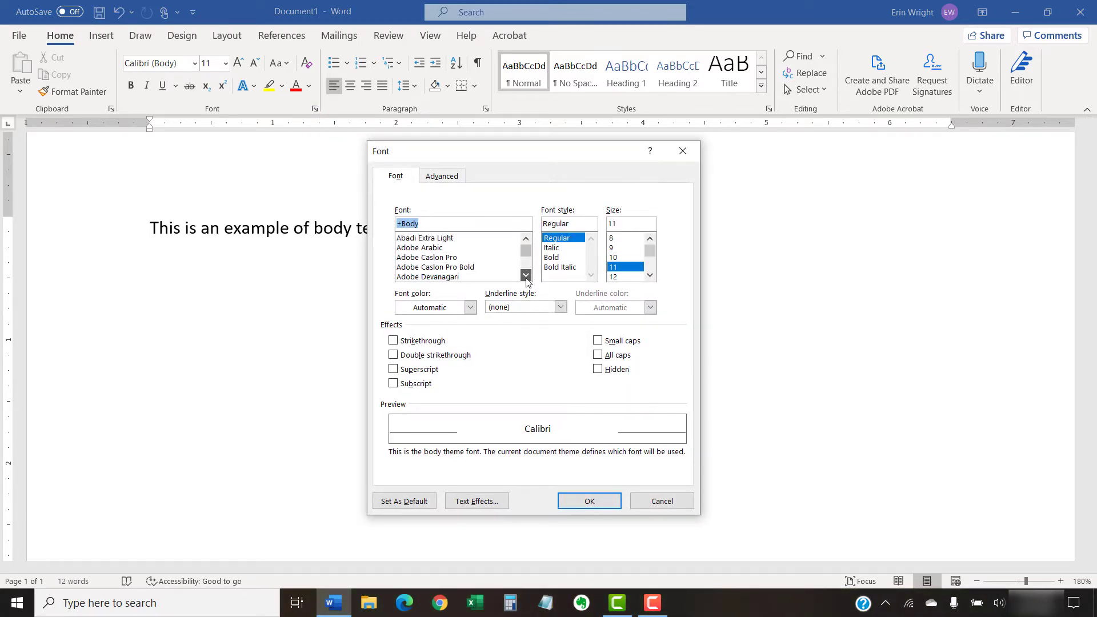
{"action": "left_click", "coordinate": [526, 276]}
{"action": "left_click", "coordinate": [525, 275]}
{"action": "left_click", "coordinate": [525, 275]}
{"action": "left_click", "coordinate": [525, 275]}
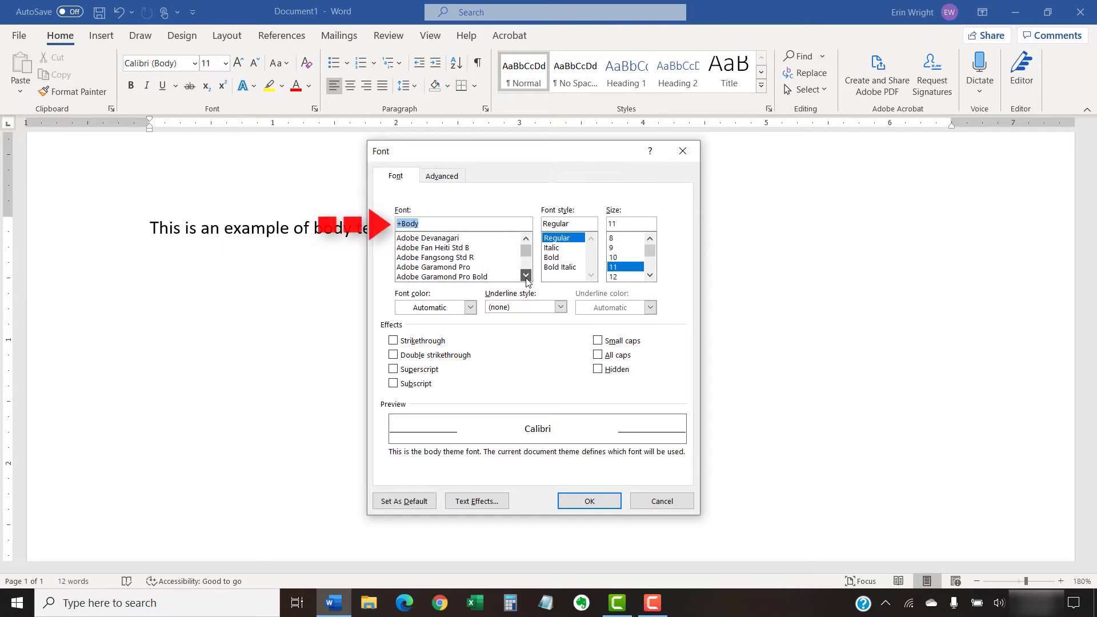
{"action": "left_click", "coordinate": [435, 270]}
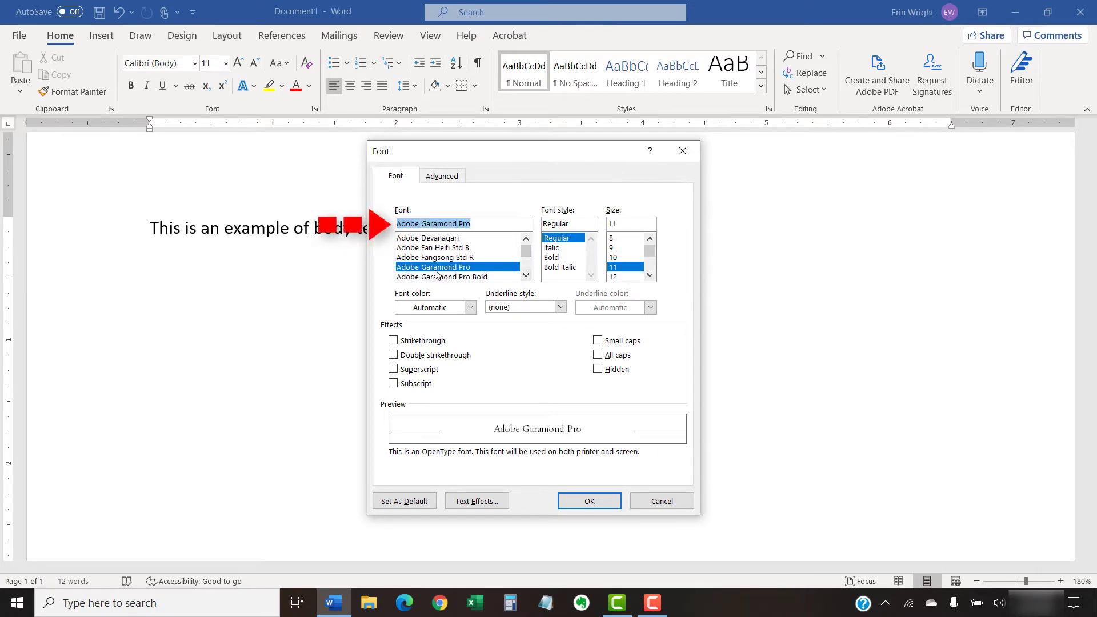
{"action": "left_click", "coordinate": [649, 275]}
{"action": "left_click", "coordinate": [621, 277]}
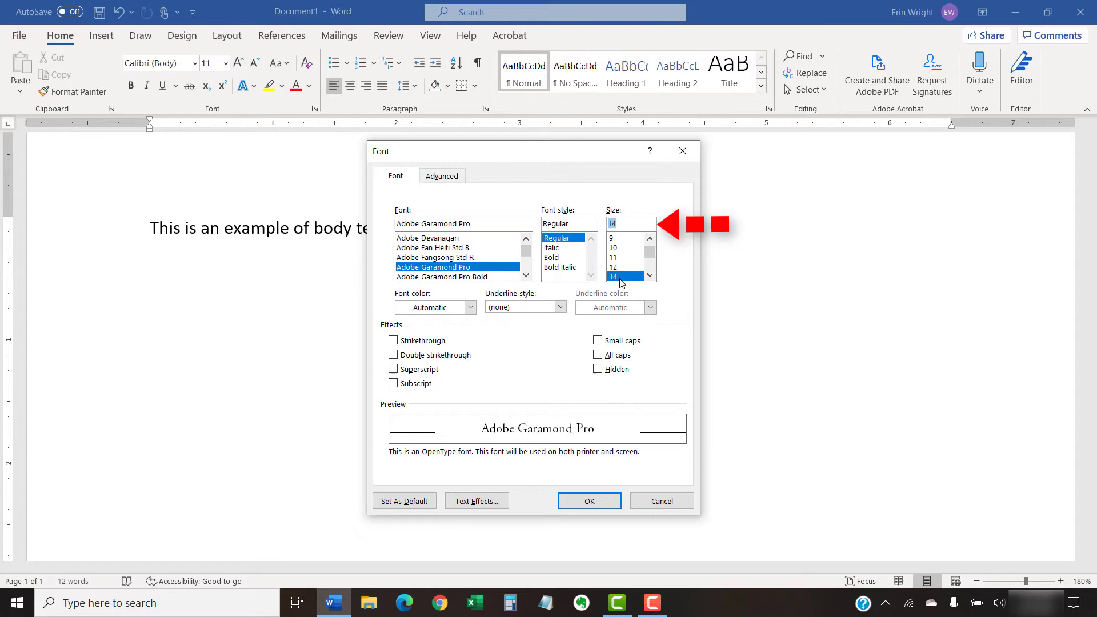
{"action": "left_click", "coordinate": [469, 308]}
{"action": "left_click", "coordinate": [413, 461]}
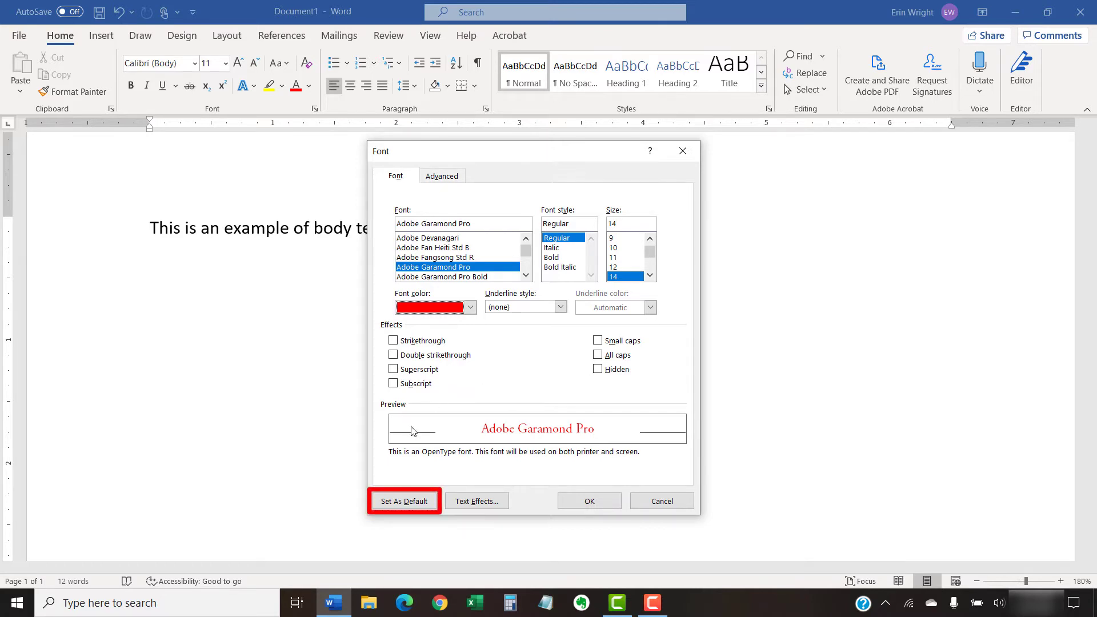
Set red Adobe Garamond Pro 14 pt as default for all Normal.dotm-based documents.
{"action": "left_click", "coordinate": [404, 501]}
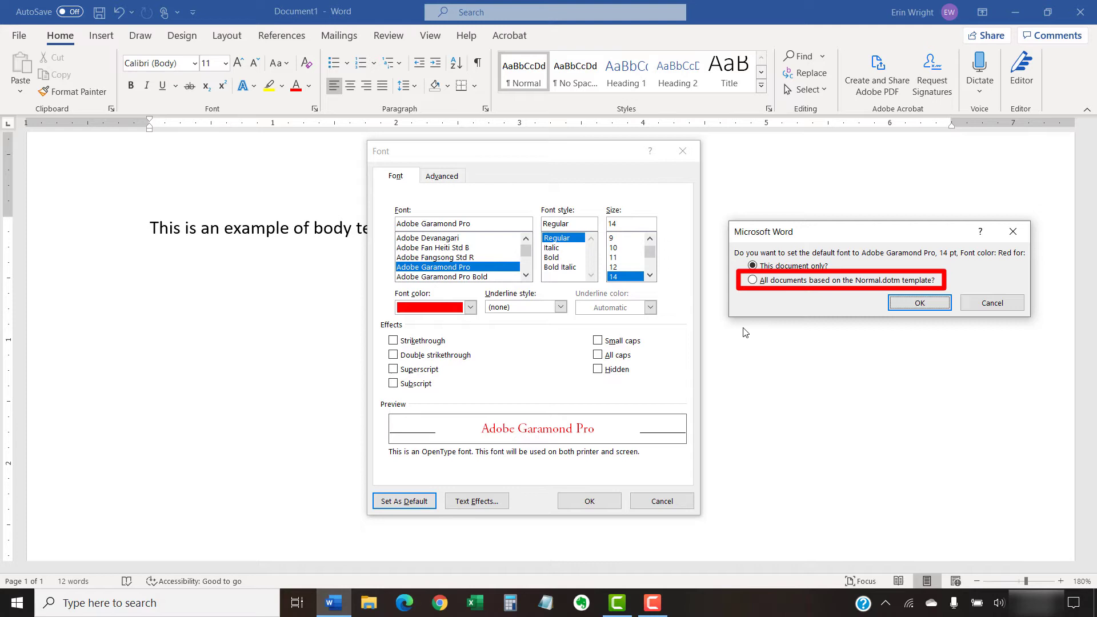
{"action": "left_click", "coordinate": [753, 280]}
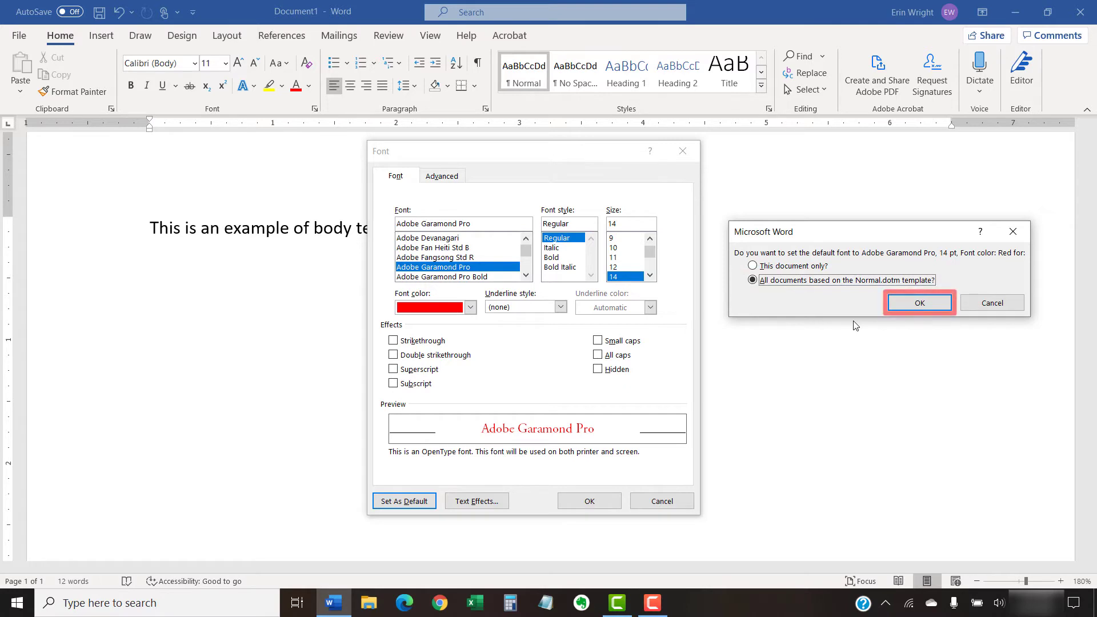
{"action": "left_click", "coordinate": [897, 309]}
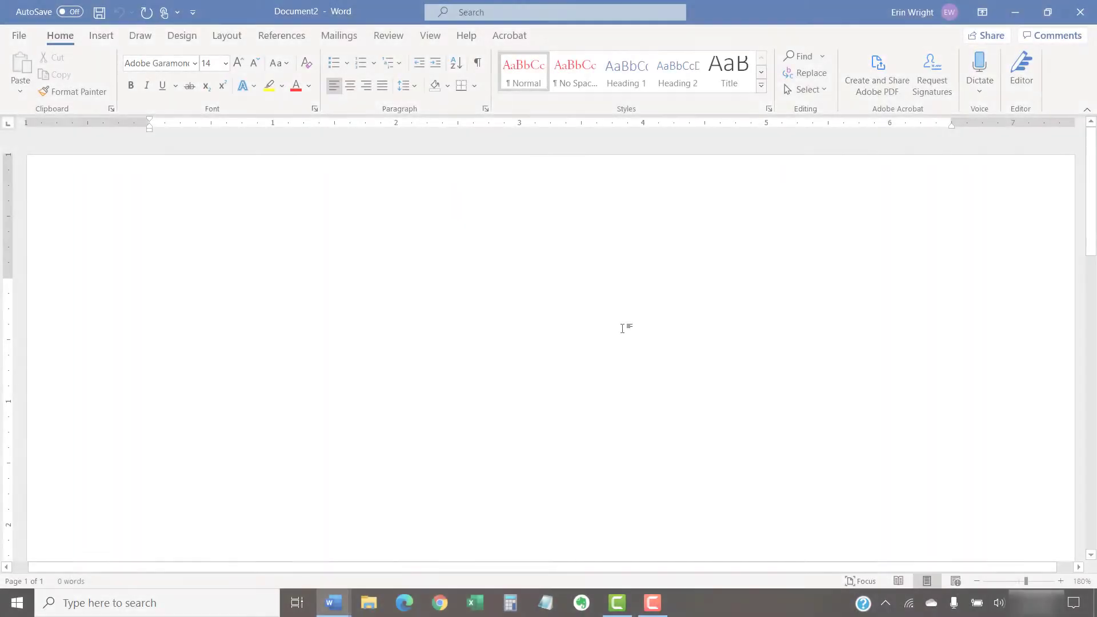
Type 'New text example' in the new document, then close Word.
{"action": "type", "text": "New text example"}
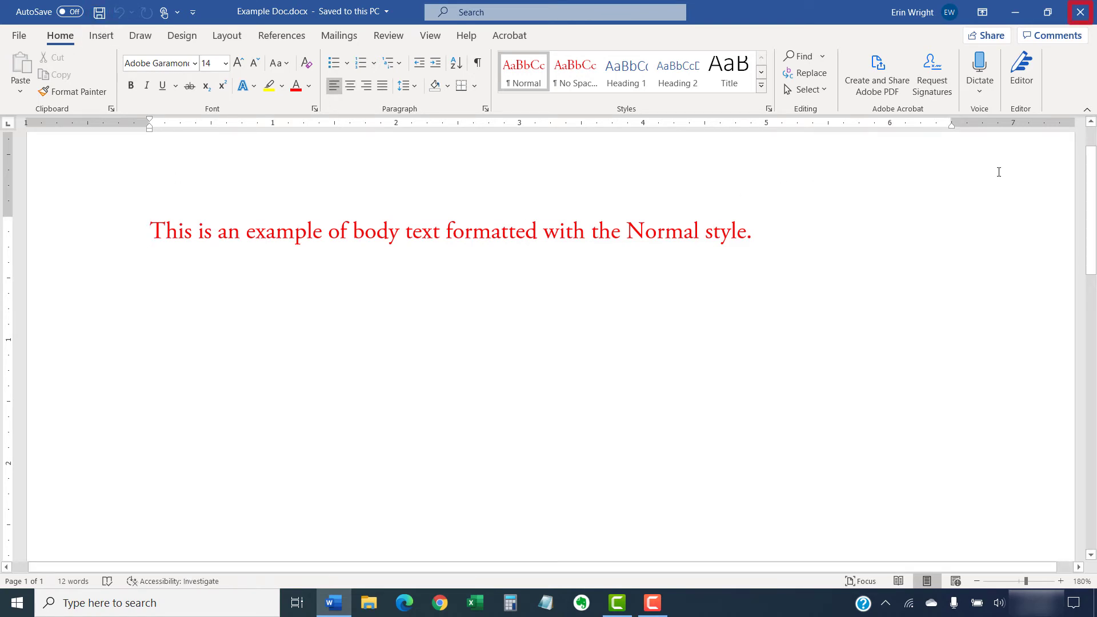
{"action": "left_click", "coordinate": [1079, 11]}
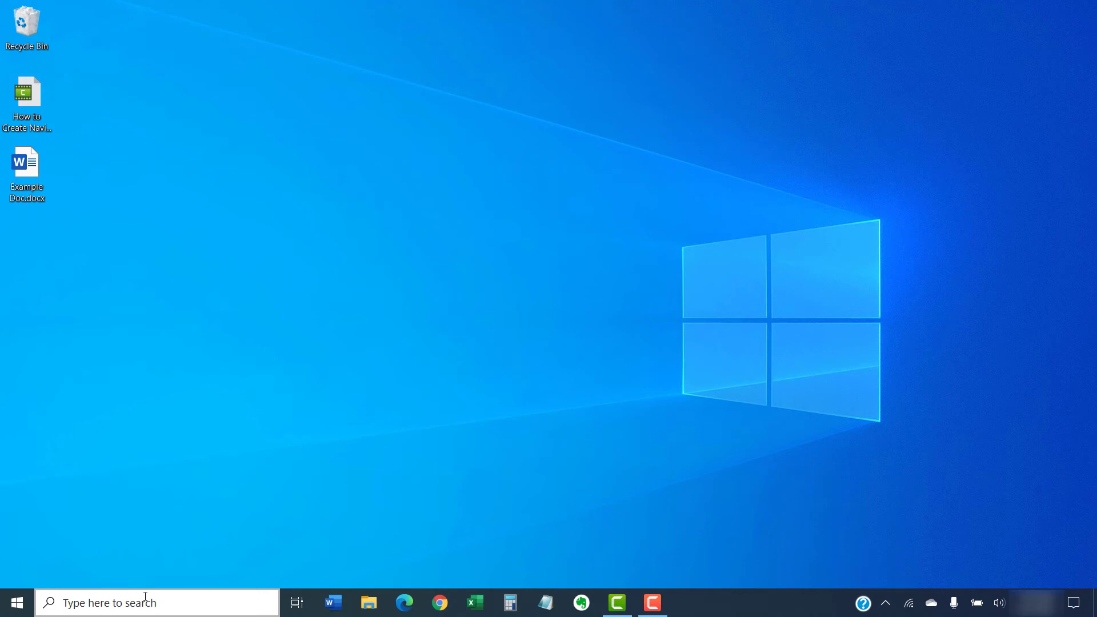
Launch File Explorer through the Windows search.
{"action": "left_click", "coordinate": [145, 602]}
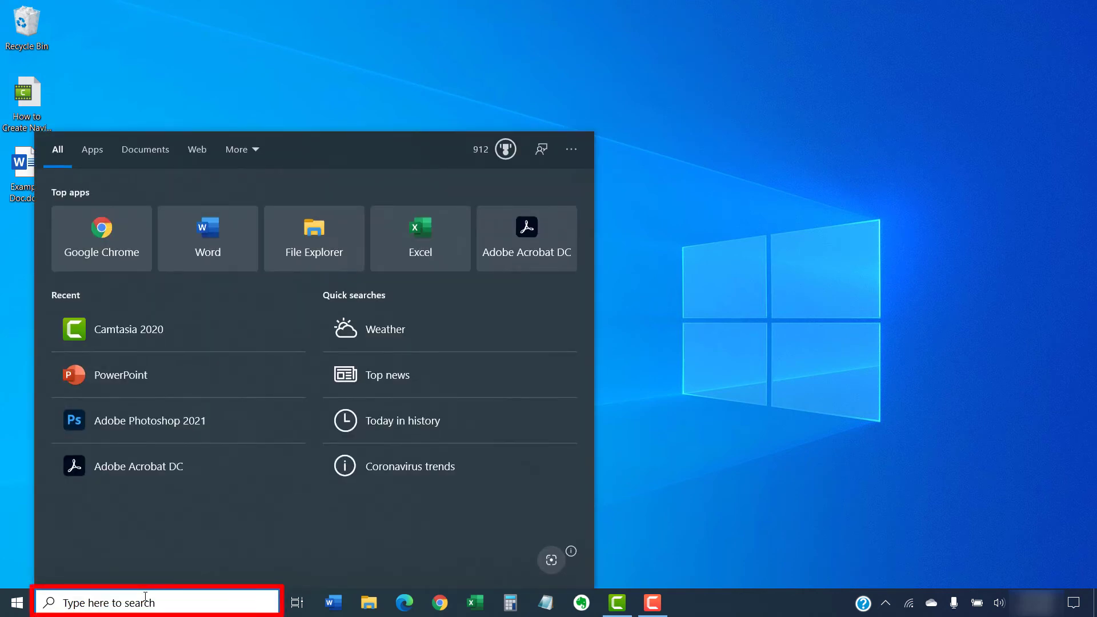
{"action": "type", "text": "File"}
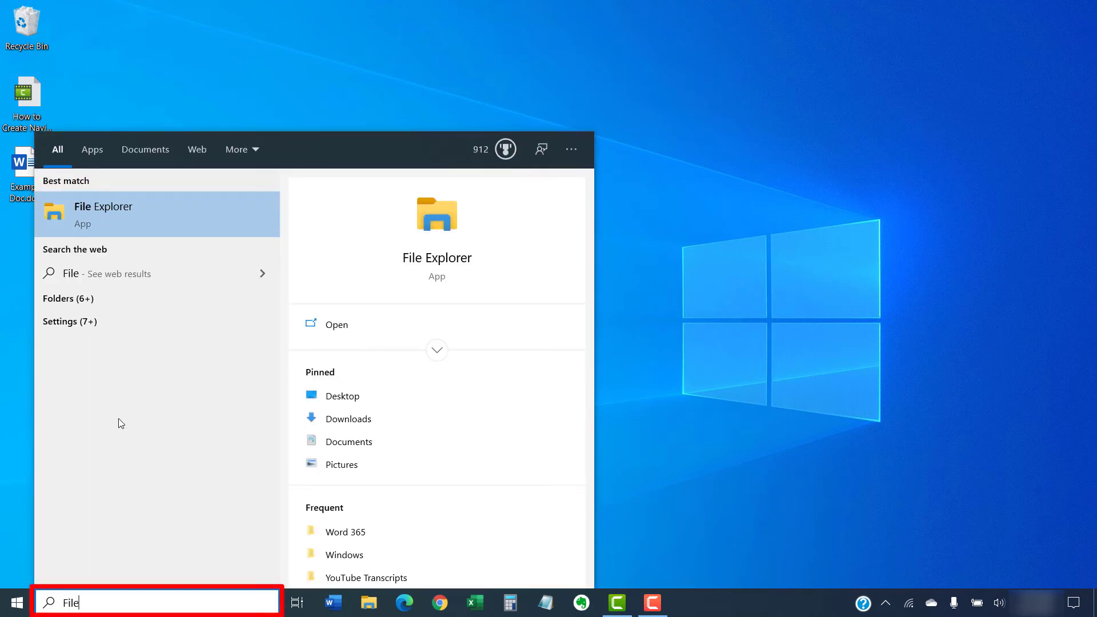
{"action": "left_click", "coordinate": [145, 207]}
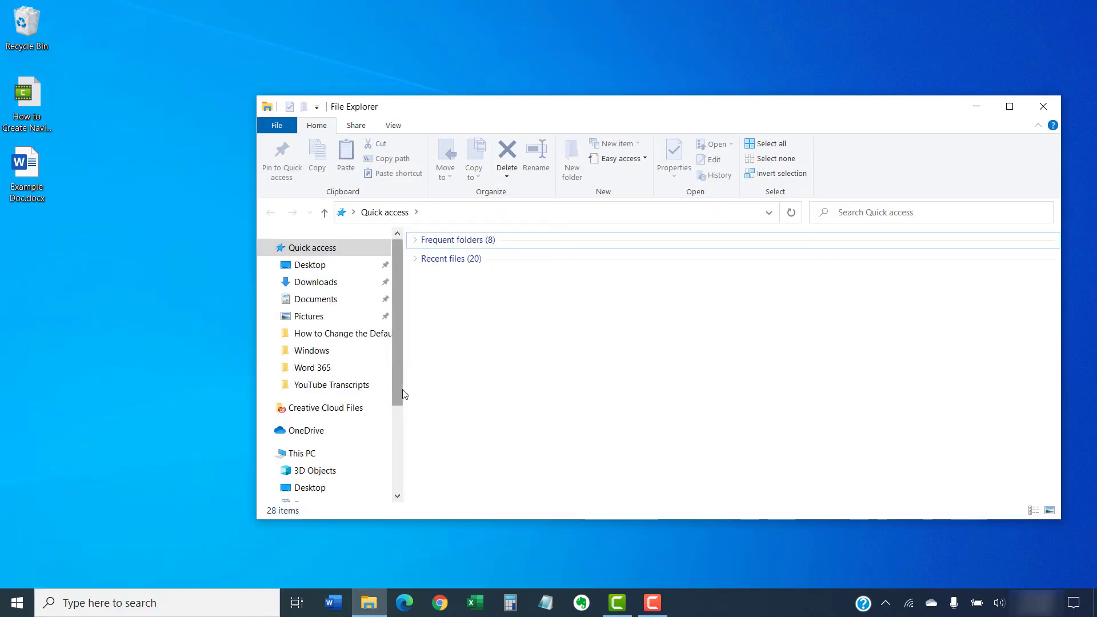
Open the personal folder under C:\Users and turn on Hidden items.
{"action": "left_click_drag", "start_coordinate": [402, 389], "coordinate": [397, 474]}
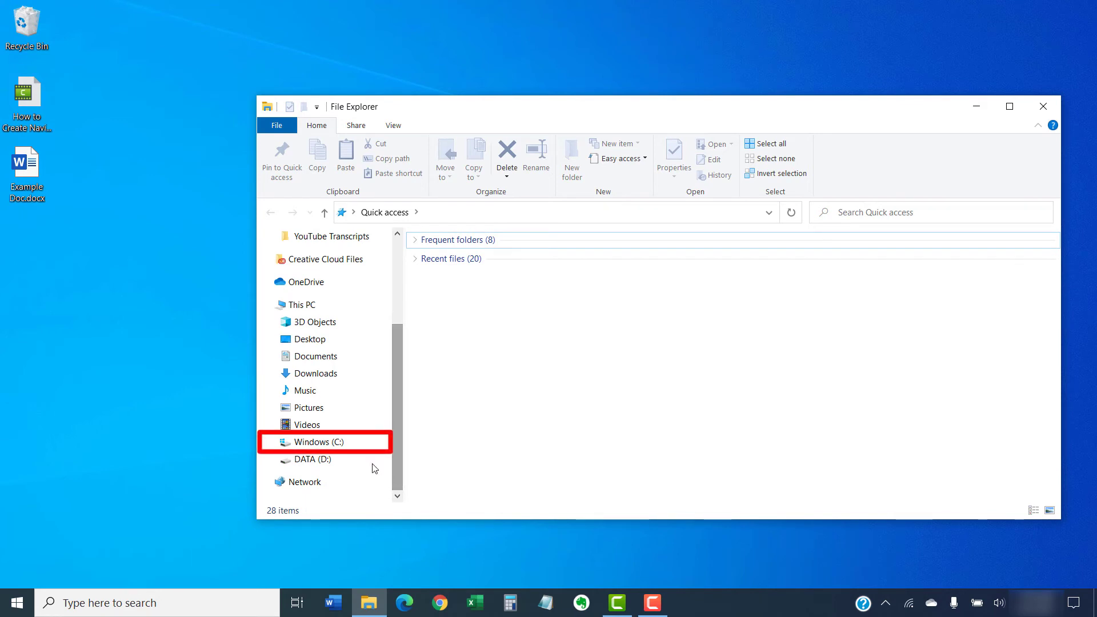
{"action": "left_click", "coordinate": [329, 443]}
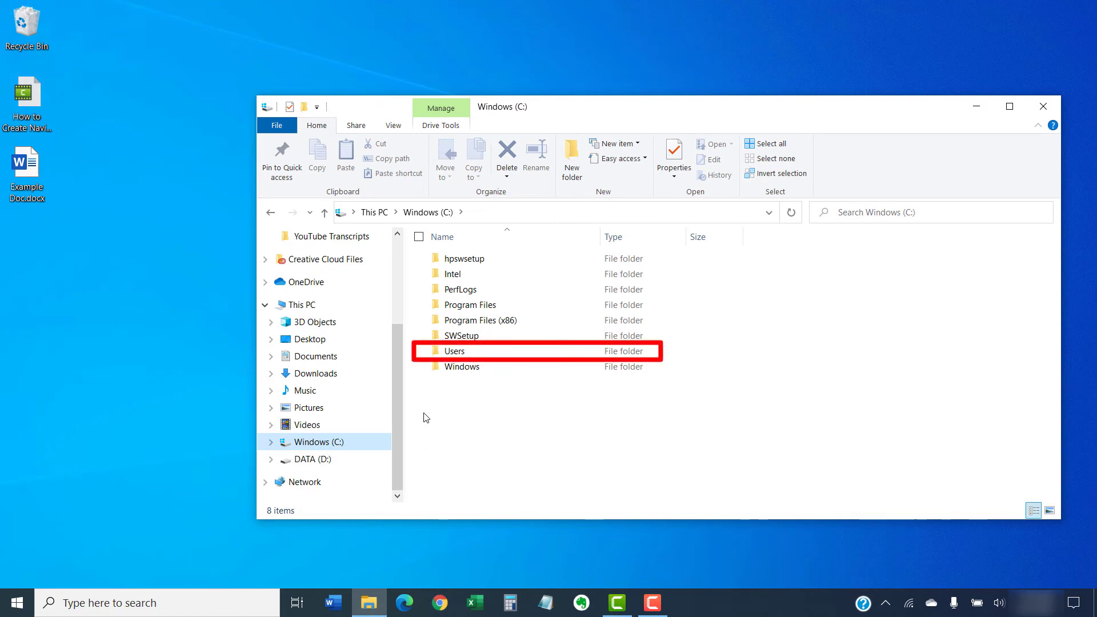
{"action": "double_click", "coordinate": [445, 353]}
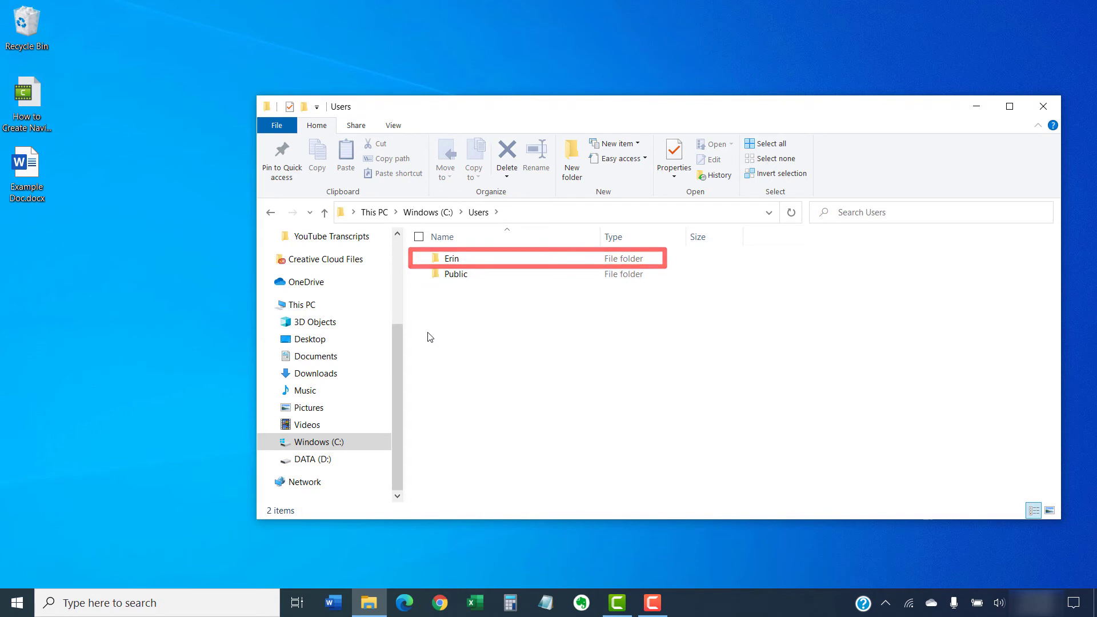
{"action": "left_click", "coordinate": [455, 260]}
{"action": "double_click", "coordinate": [456, 259]}
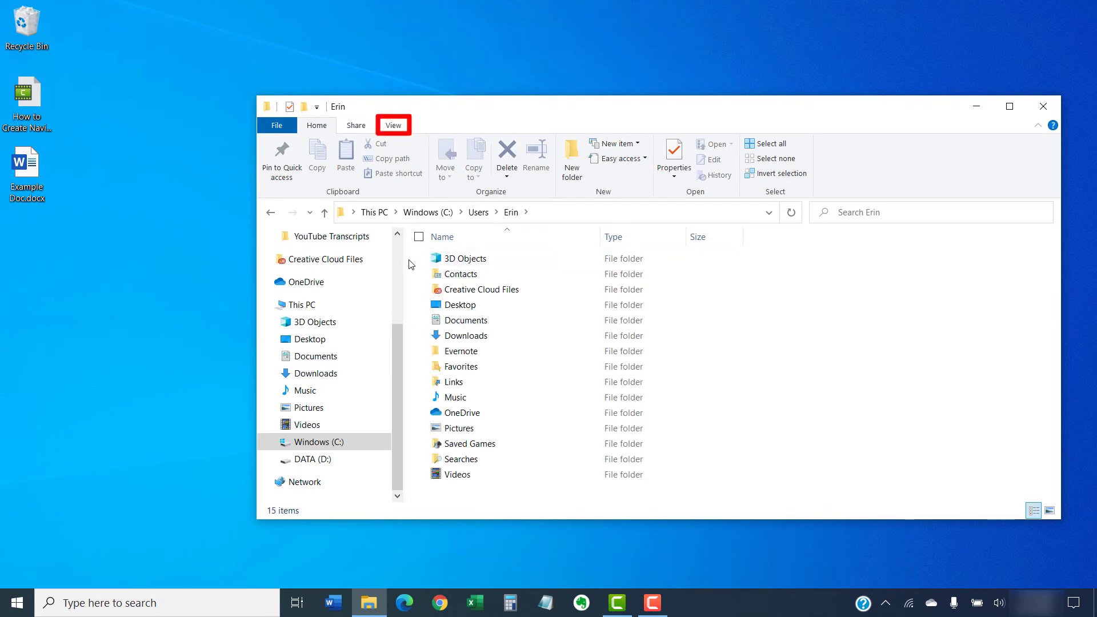
{"action": "left_click", "coordinate": [398, 128]}
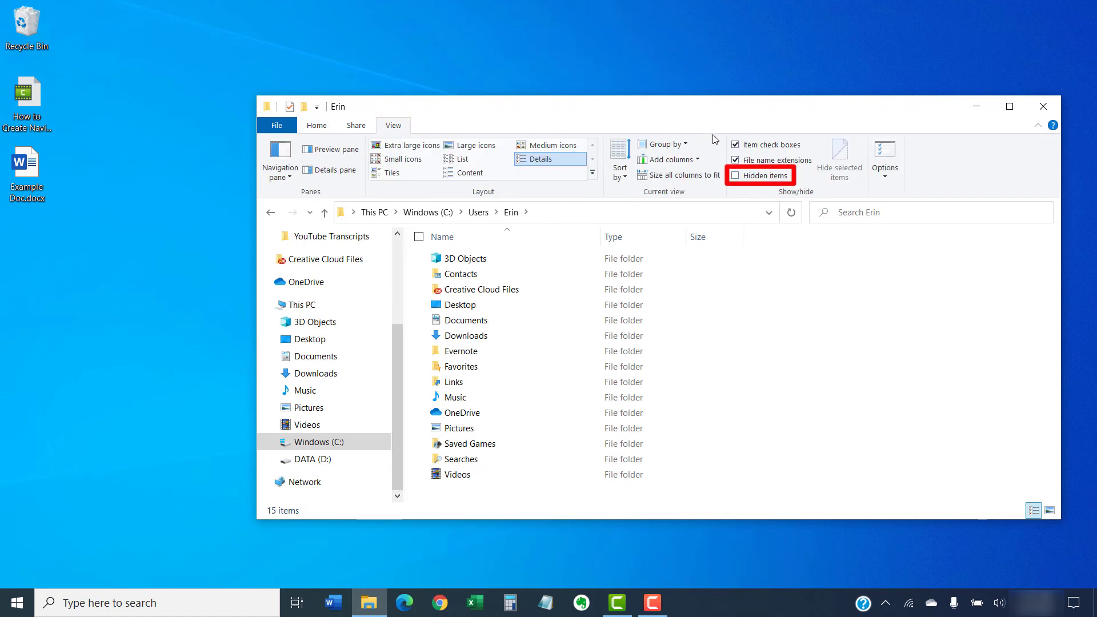
{"action": "left_click", "coordinate": [735, 177]}
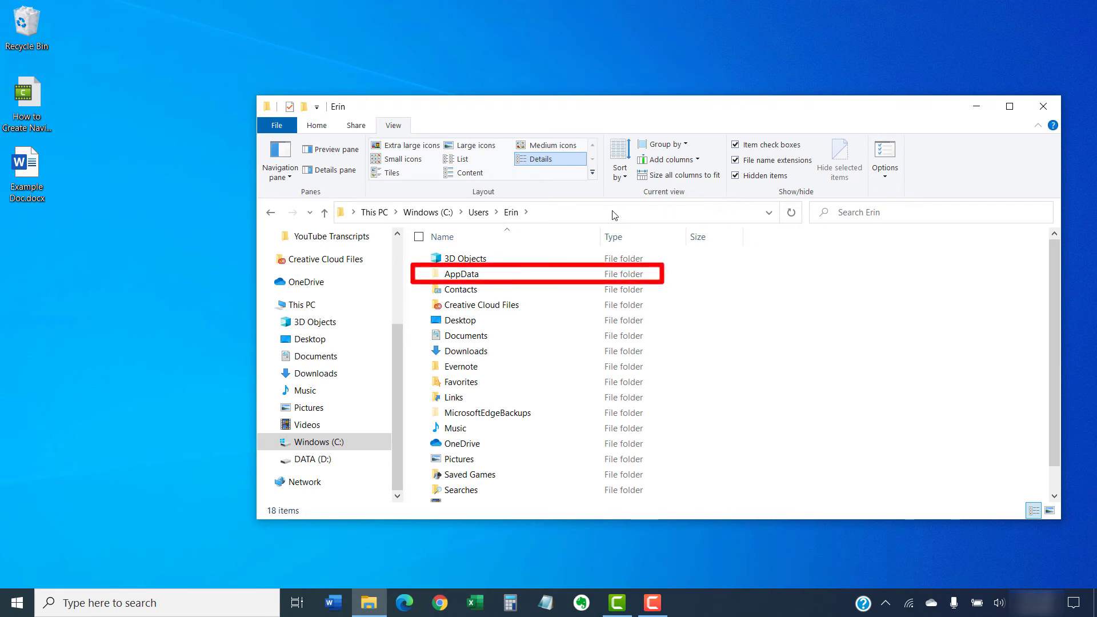
Navigate into AppData > Roaming > Microsoft > Templates.
{"action": "double_click", "coordinate": [487, 274]}
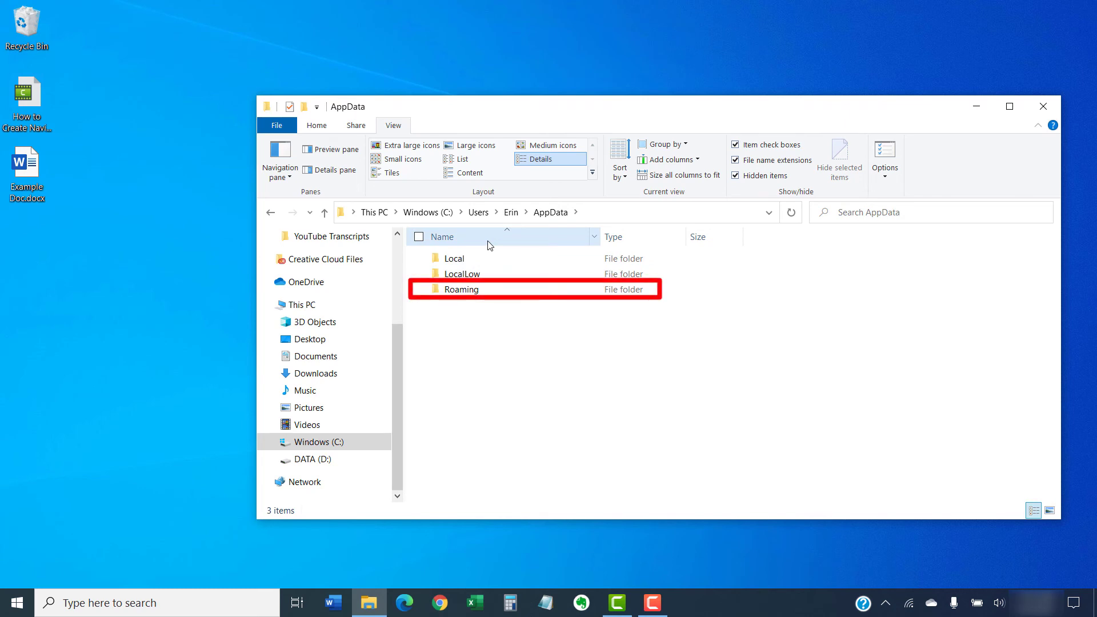
{"action": "double_click", "coordinate": [464, 289]}
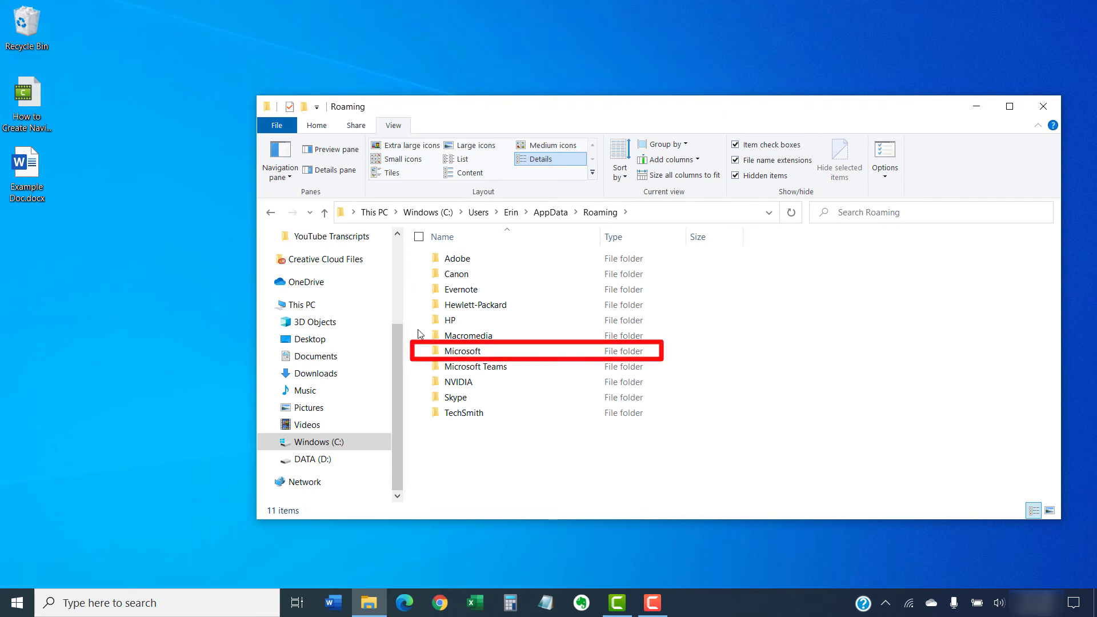
{"action": "double_click", "coordinate": [423, 351]}
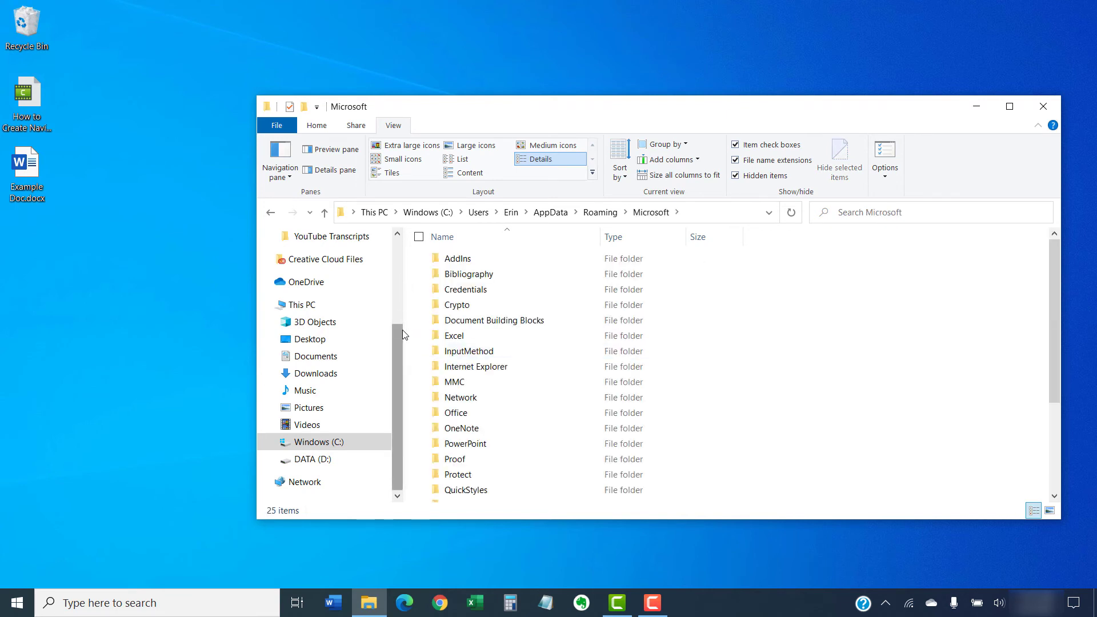
{"action": "scroll", "coordinate": [416, 351], "scroll_direction": "down", "scroll_amount": 3}
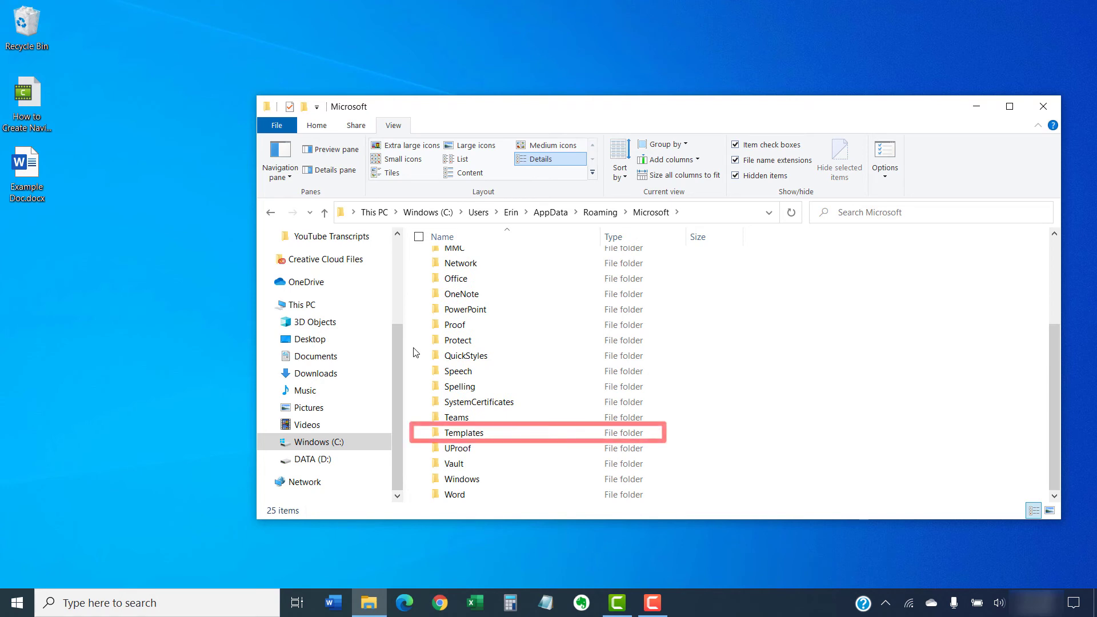
{"action": "left_click", "coordinate": [435, 434]}
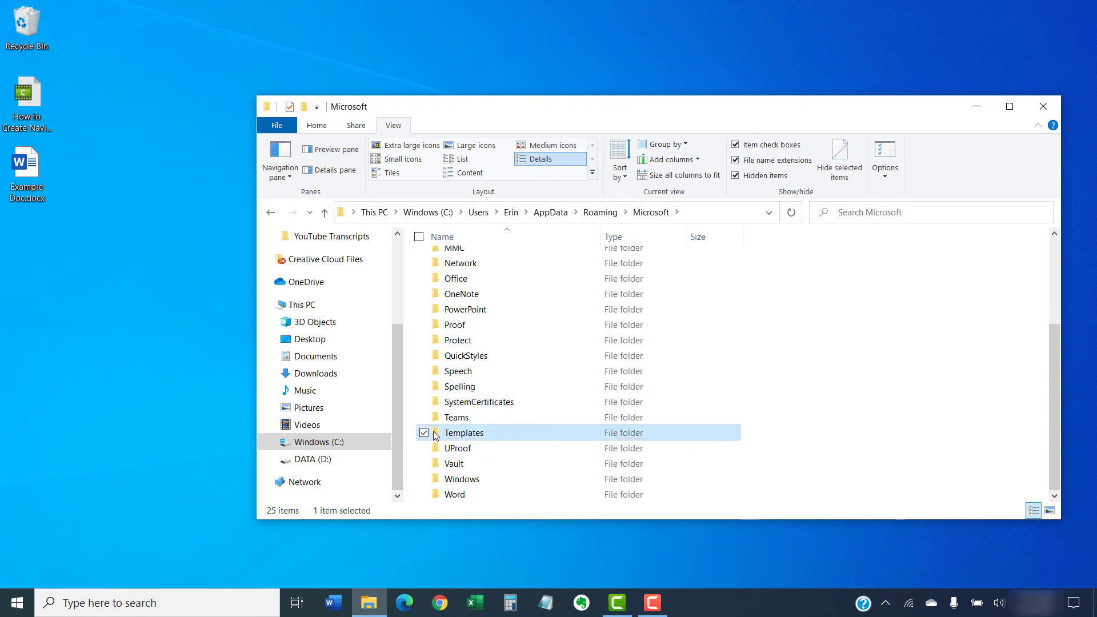
{"action": "double_click", "coordinate": [435, 434]}
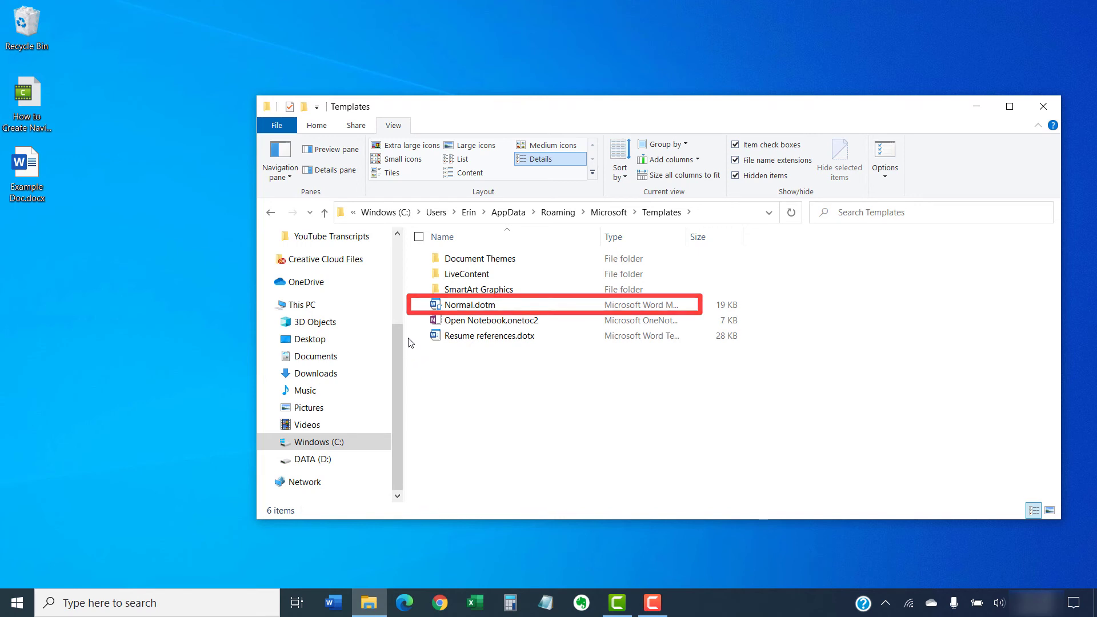
Delete the Normal.dotm template file and close the File Explorer window.
{"action": "left_click", "coordinate": [424, 306]}
{"action": "key", "text": "Delete"}
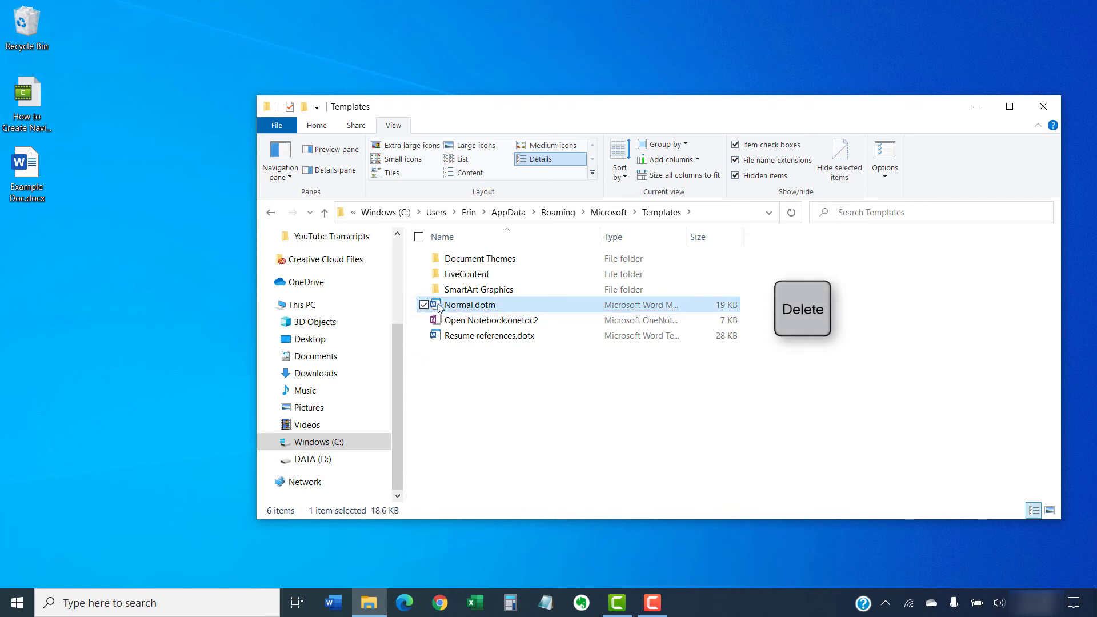
{"action": "right_click", "coordinate": [565, 310]}
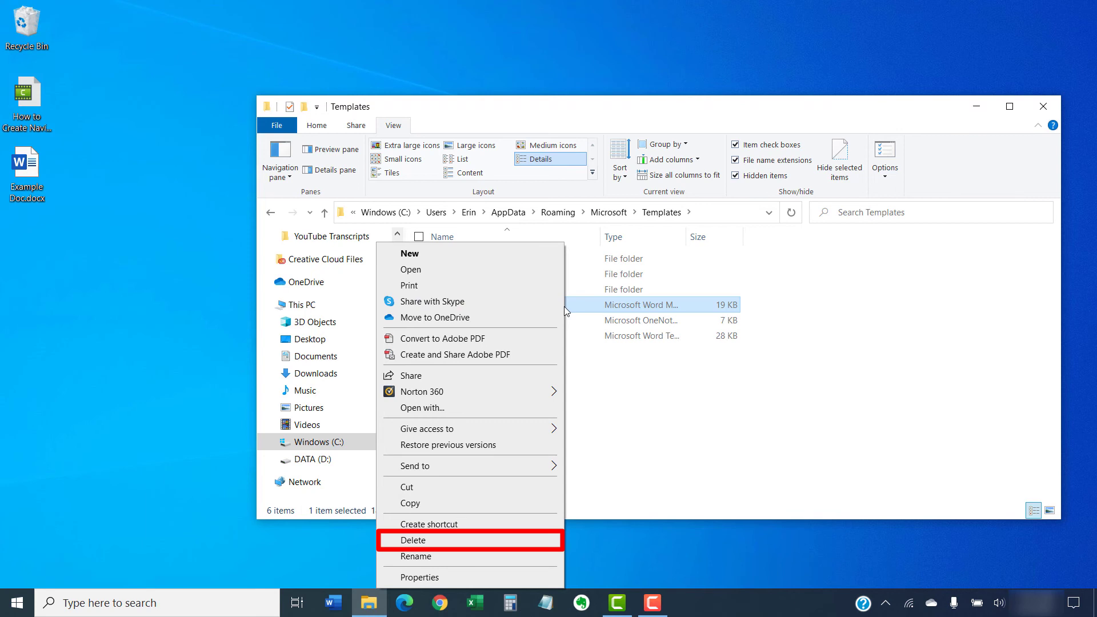
{"action": "left_click", "coordinate": [483, 541]}
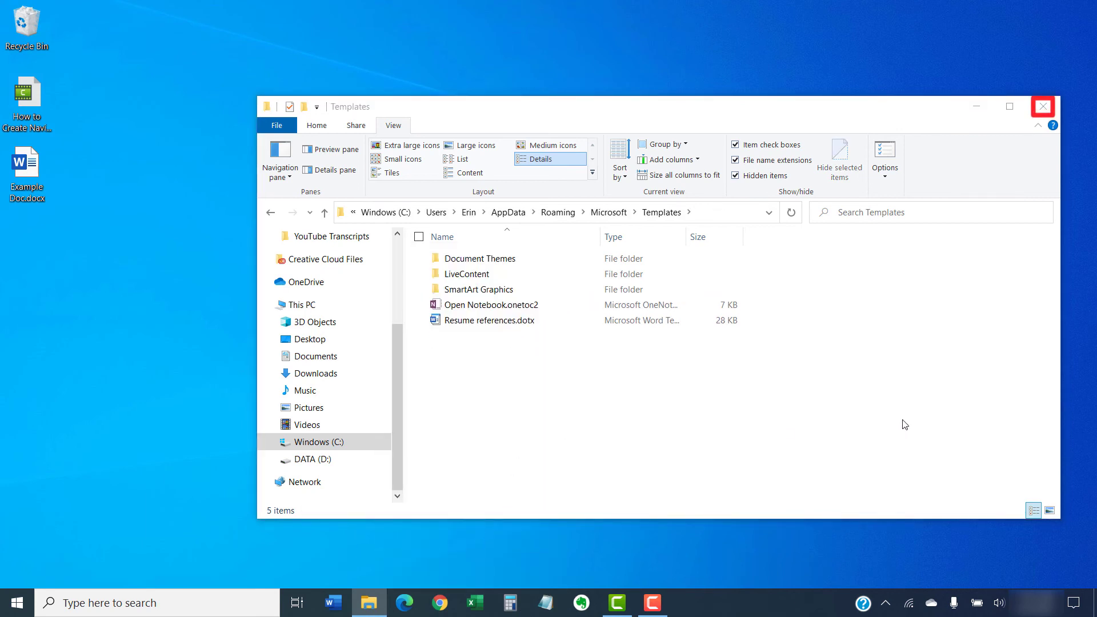
{"action": "left_click", "coordinate": [1037, 107]}
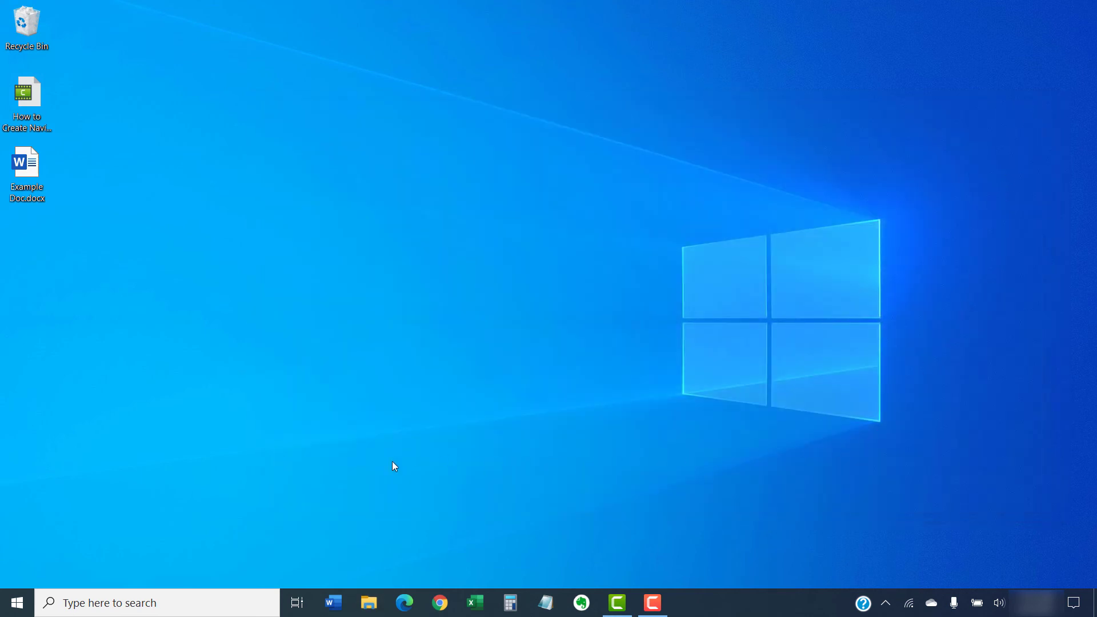
Relaunch Word, create a blank document, and type 'New text' to check the font.
{"action": "left_click", "coordinate": [333, 602]}
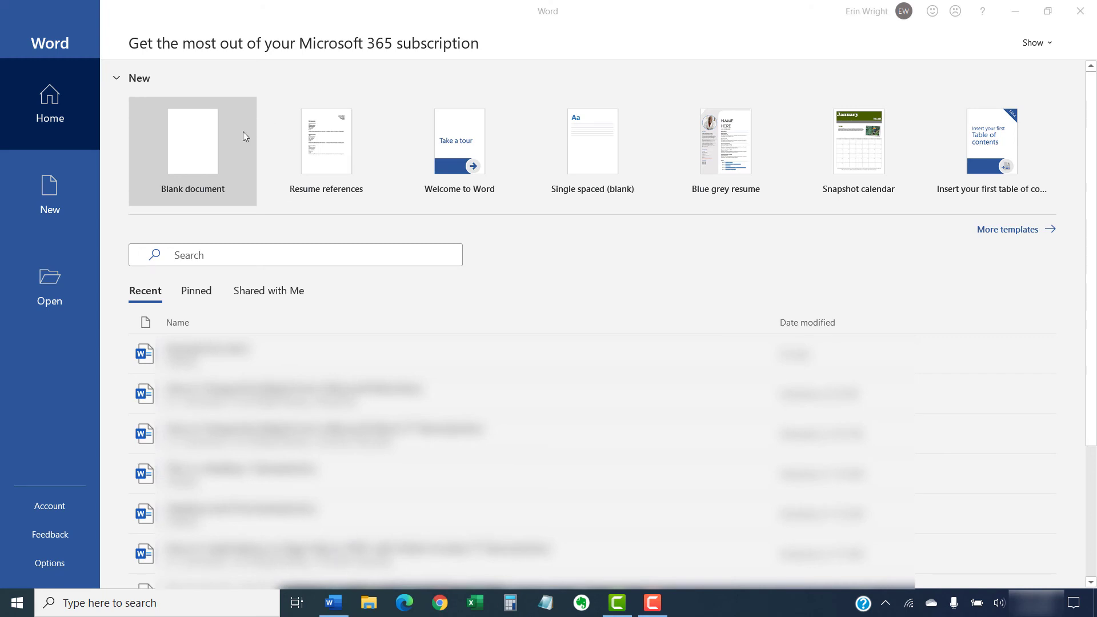
{"action": "left_click", "coordinate": [205, 148]}
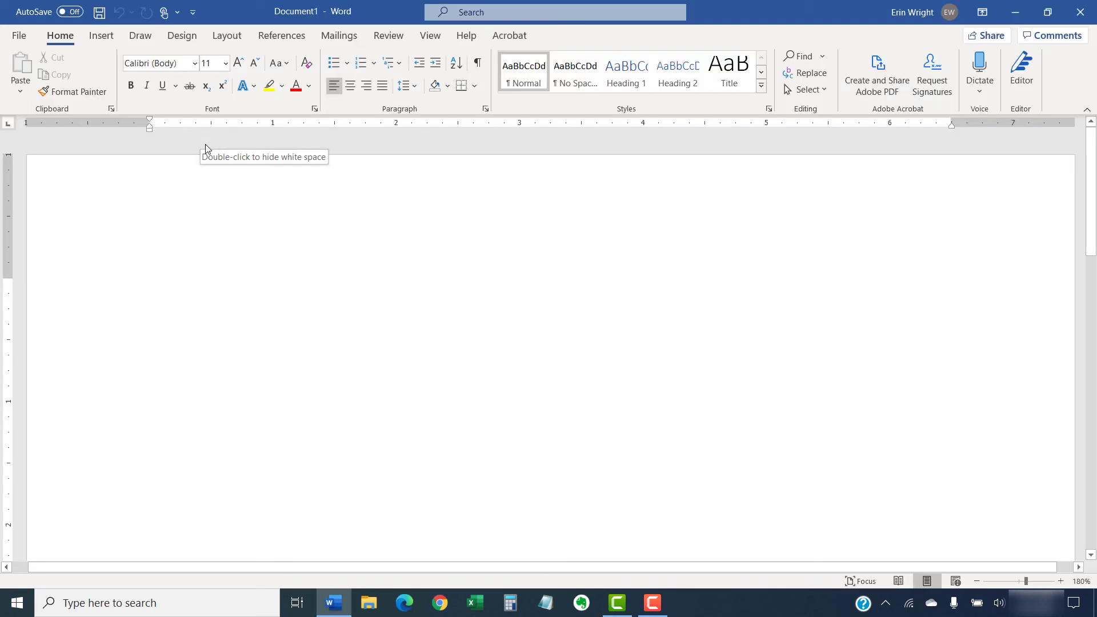
{"action": "type", "text": "New text"}
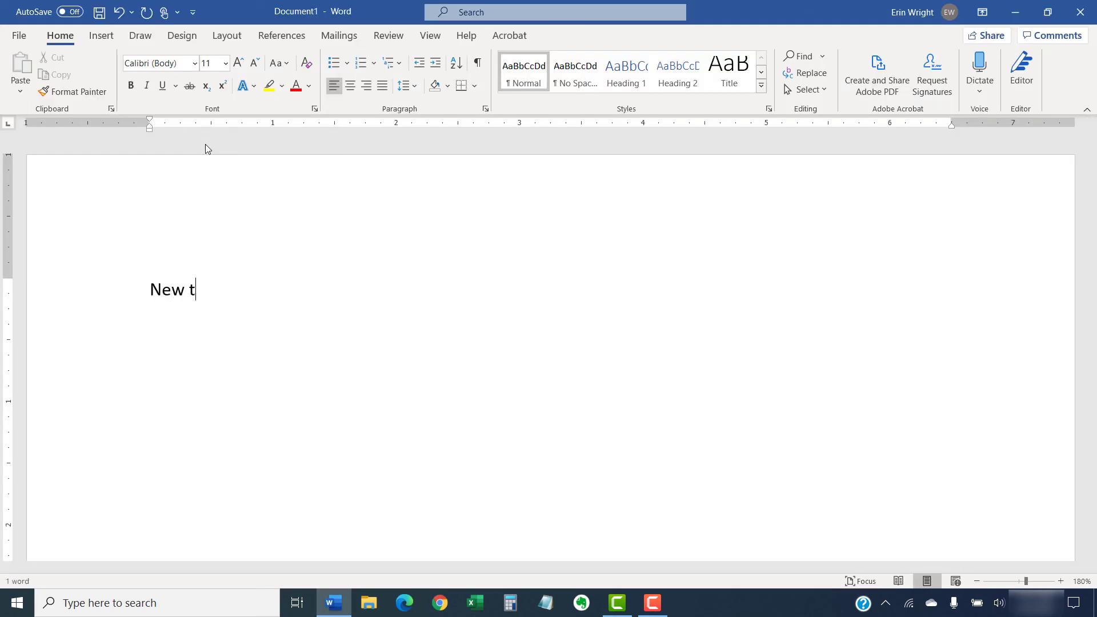